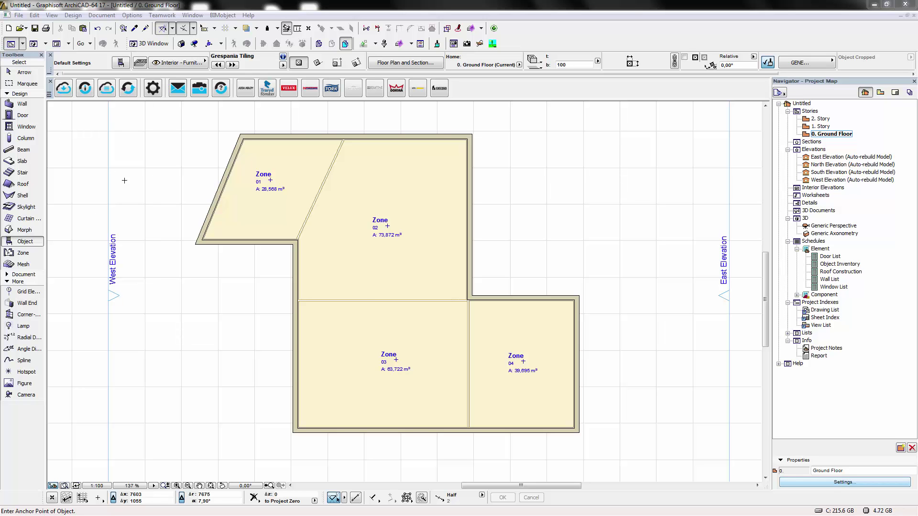
# Search the BIMobject catalogue for "grespania" and download the ArchiCAD library Grespania.lib_150703.lcf from the ALPES product
pyautogui.click(64, 89)
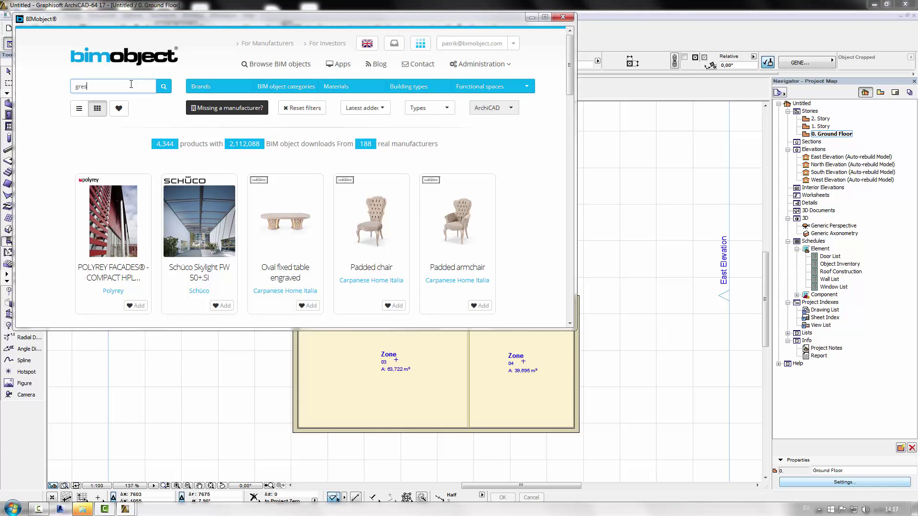
pyautogui.press('Return')
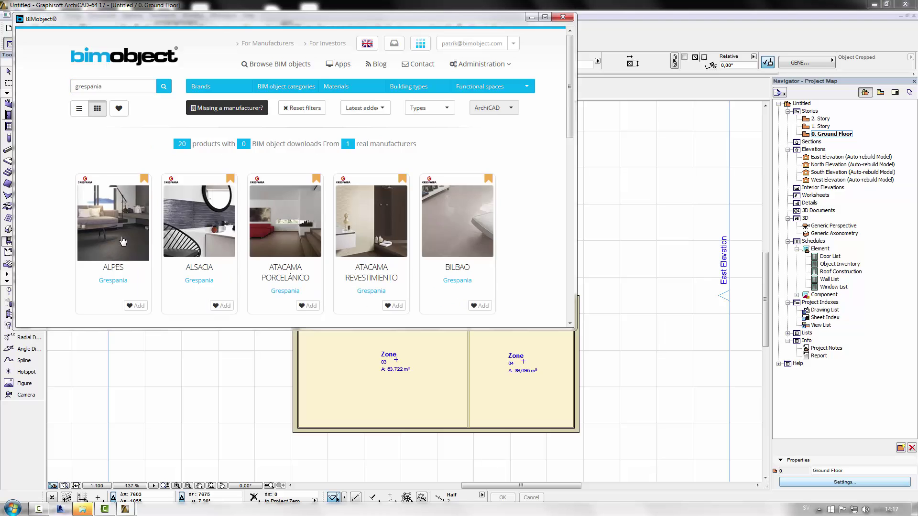
pyautogui.click(122, 240)
pyautogui.click(444, 200)
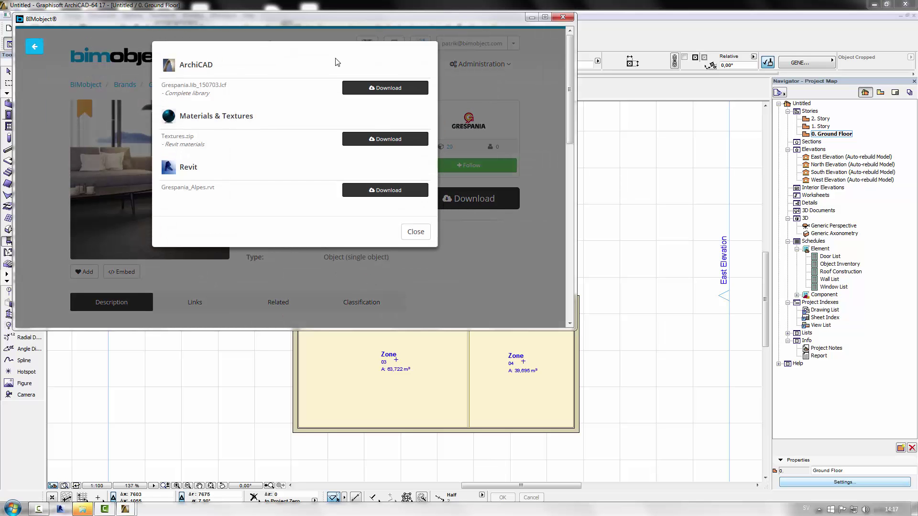
pyautogui.click(363, 88)
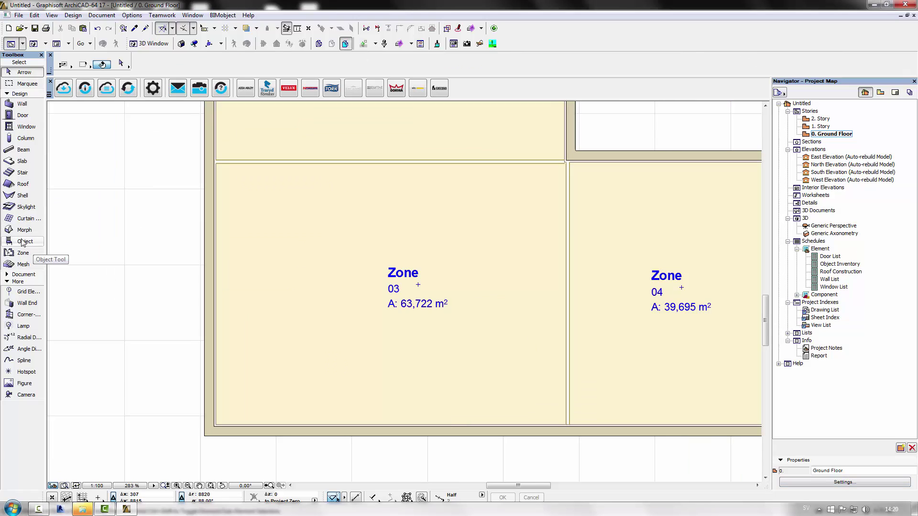
# Set the Grespania Tiling object's editing mode to "Edit polygon contur" and place it near the upper-left corner of Zone 03
pyautogui.doubleClick(24, 241)
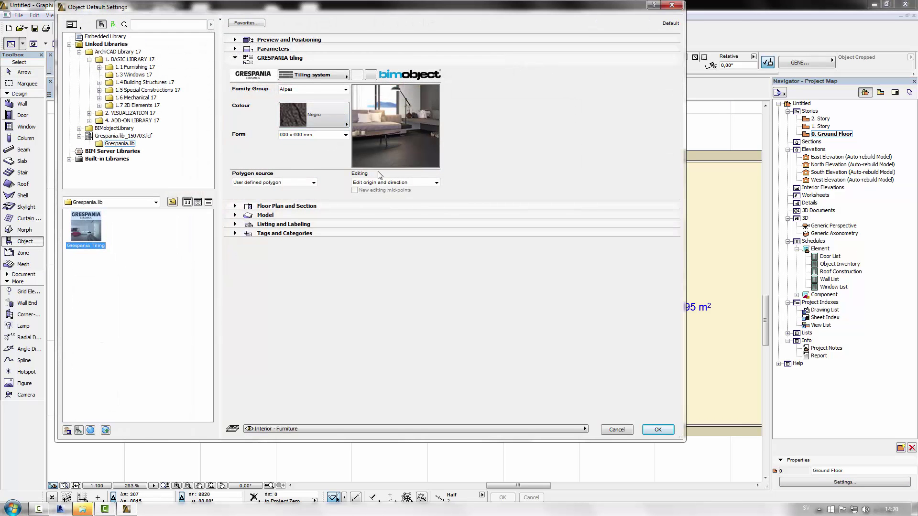
pyautogui.click(362, 184)
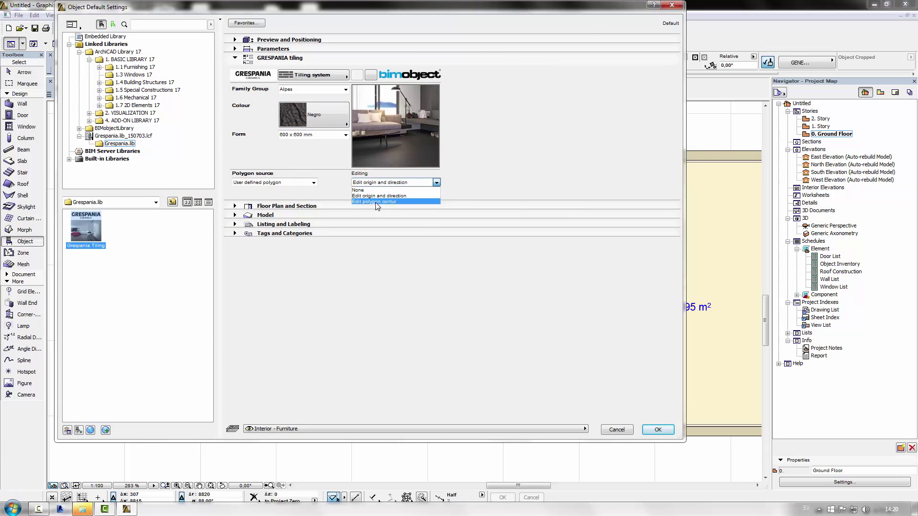
pyautogui.click(377, 202)
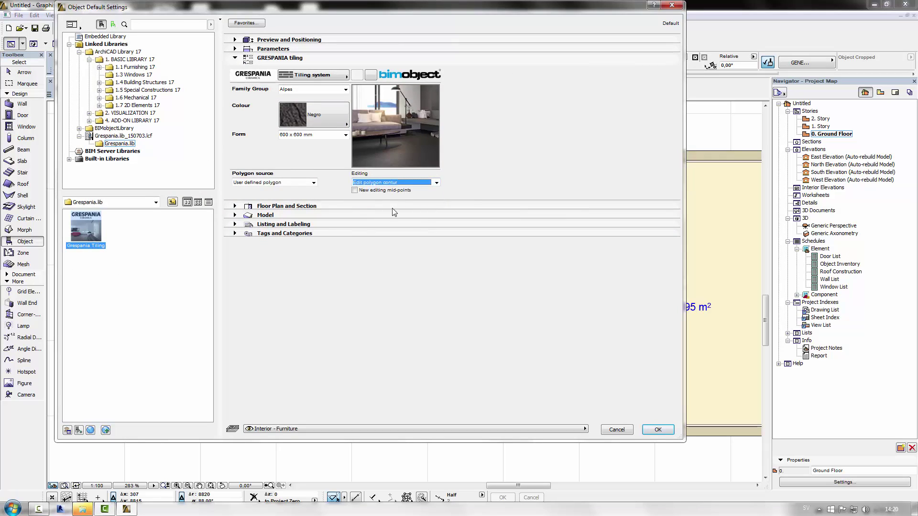
pyautogui.click(657, 431)
pyautogui.click(232, 199)
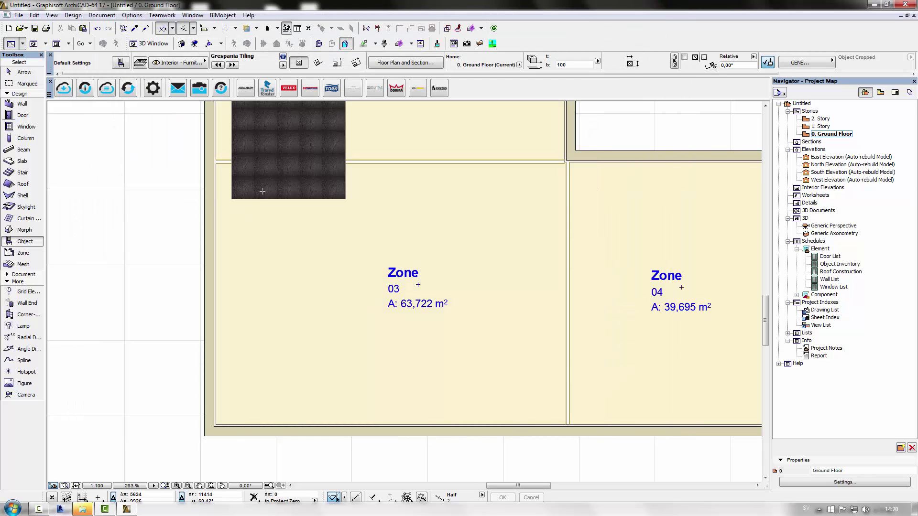
# Move the placed tiling object into the middle of Zone 03
pyautogui.click(24, 72)
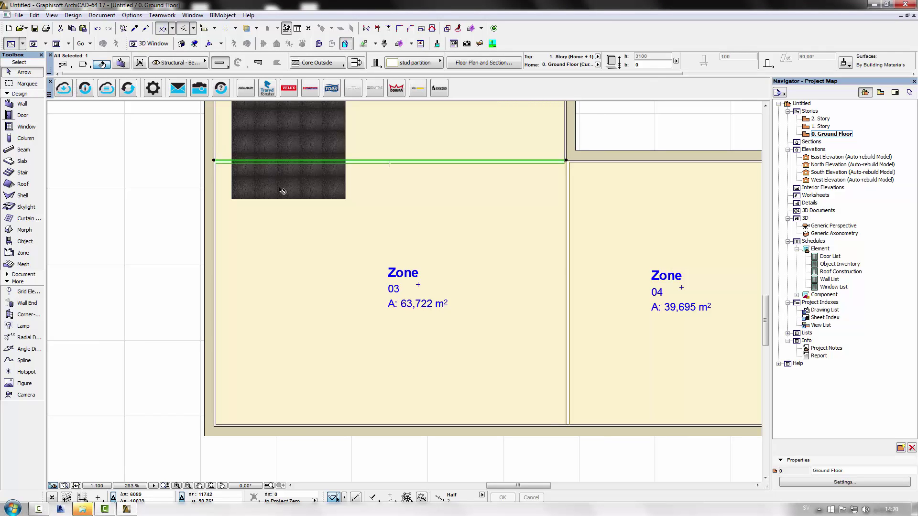
pyautogui.click(281, 180)
pyautogui.moveTo(281, 180); pyautogui.dragTo(397, 354)
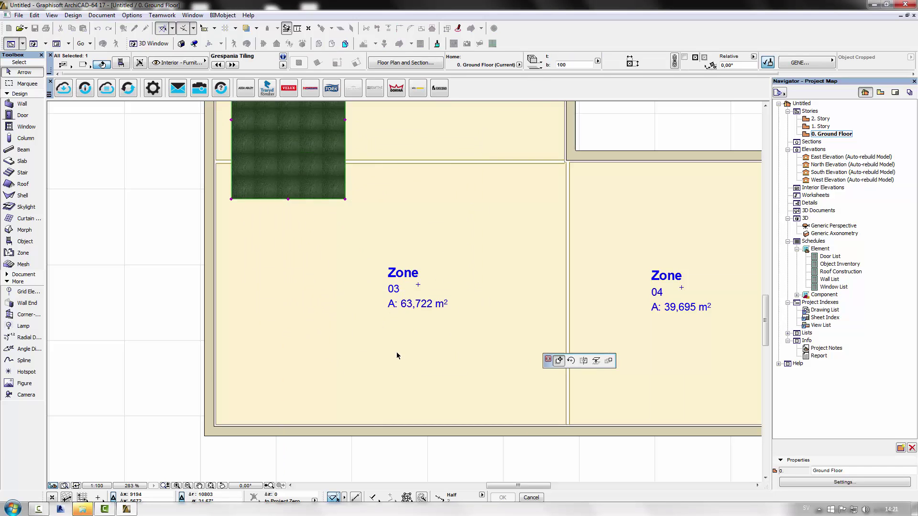
# Stretch the tiling's four corner points to the matching inner corners of Zone 03
pyautogui.click(462, 215)
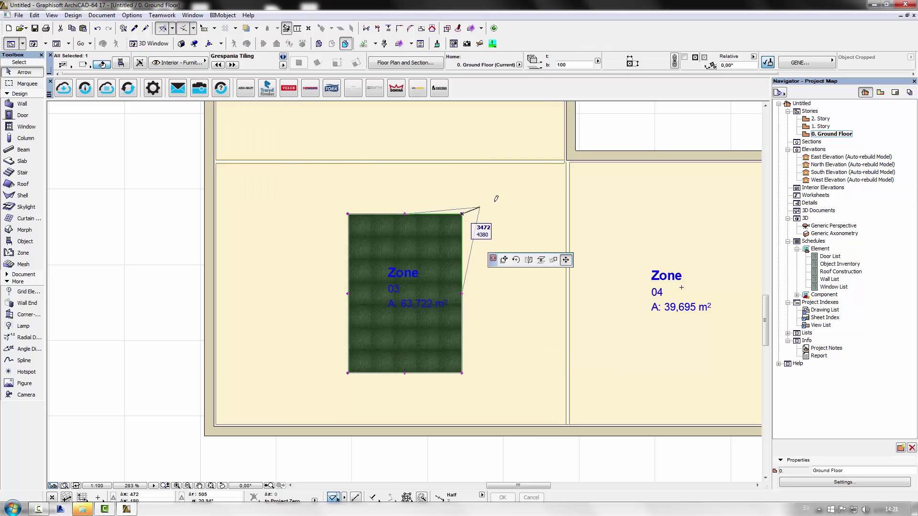
pyautogui.click(566, 162)
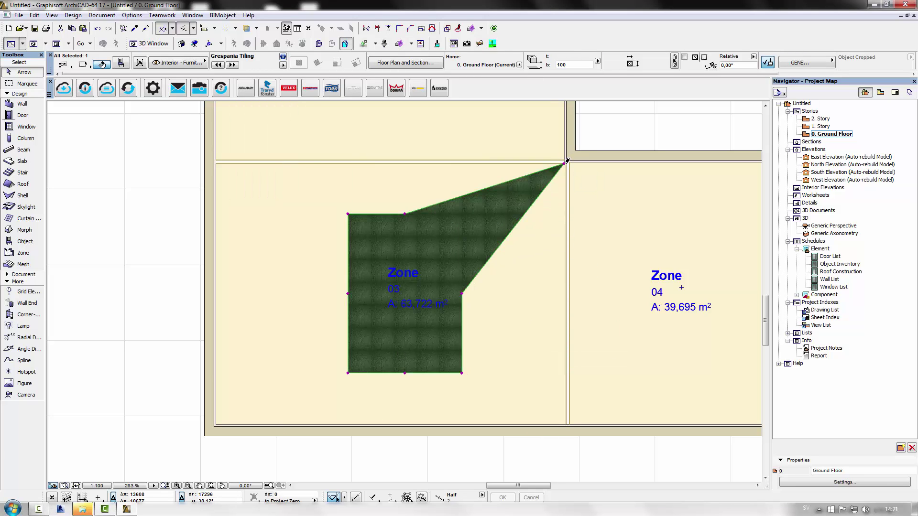
pyautogui.click(462, 373)
pyautogui.click(566, 424)
pyautogui.click(348, 373)
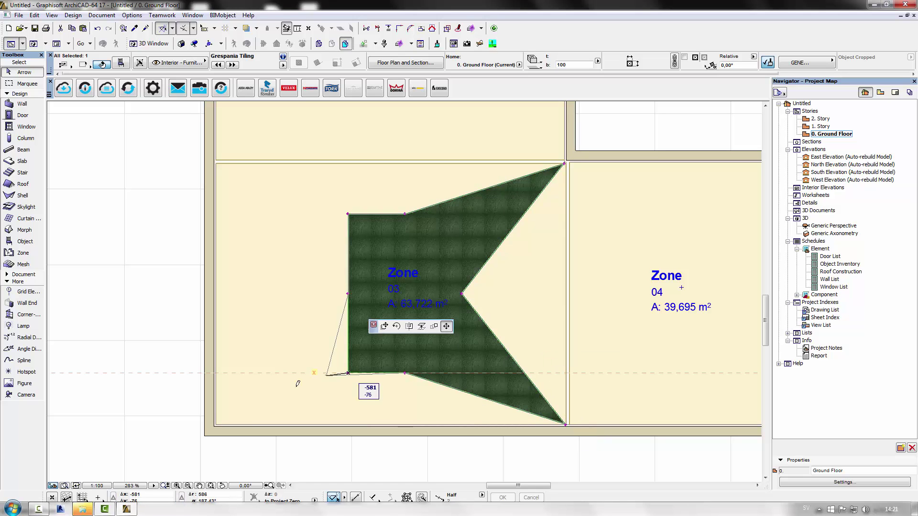
pyautogui.click(215, 423)
pyautogui.click(349, 215)
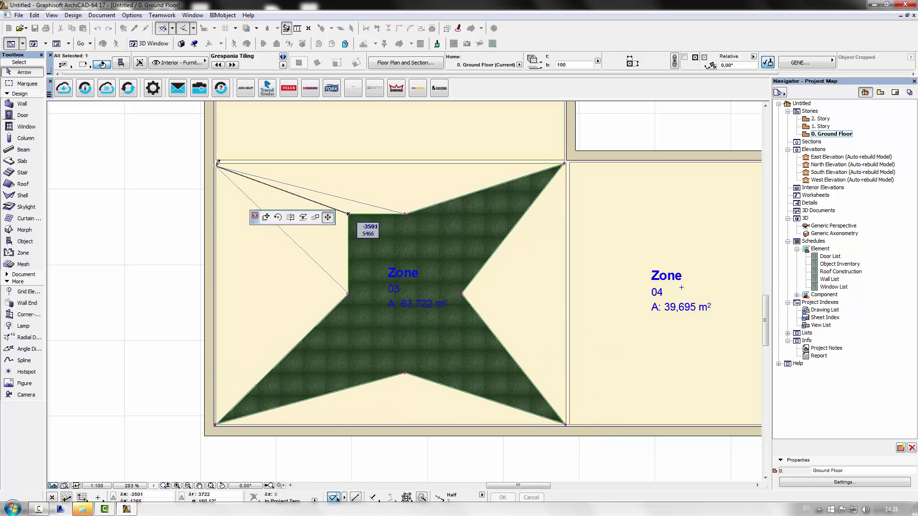
pyautogui.click(216, 163)
# Move the tiling's four edge midpoints out to the surrounding walls so the tiles fill Zone 03
pyautogui.click(348, 293)
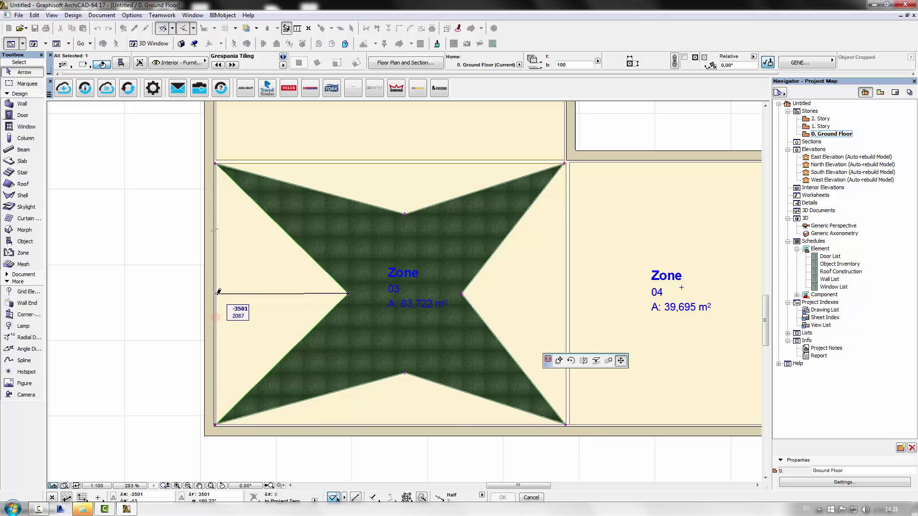
pyautogui.click(216, 294)
pyautogui.click(462, 294)
pyautogui.click(569, 298)
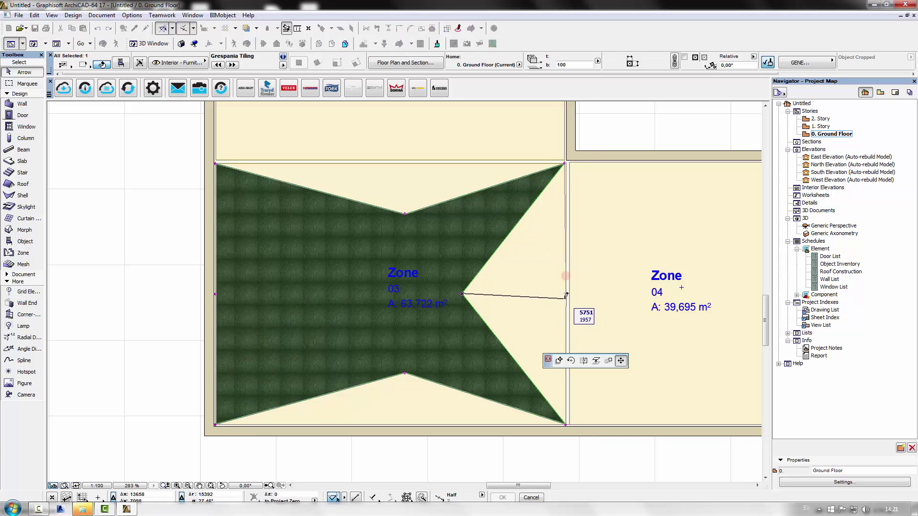
pyautogui.click(405, 373)
pyautogui.click(402, 424)
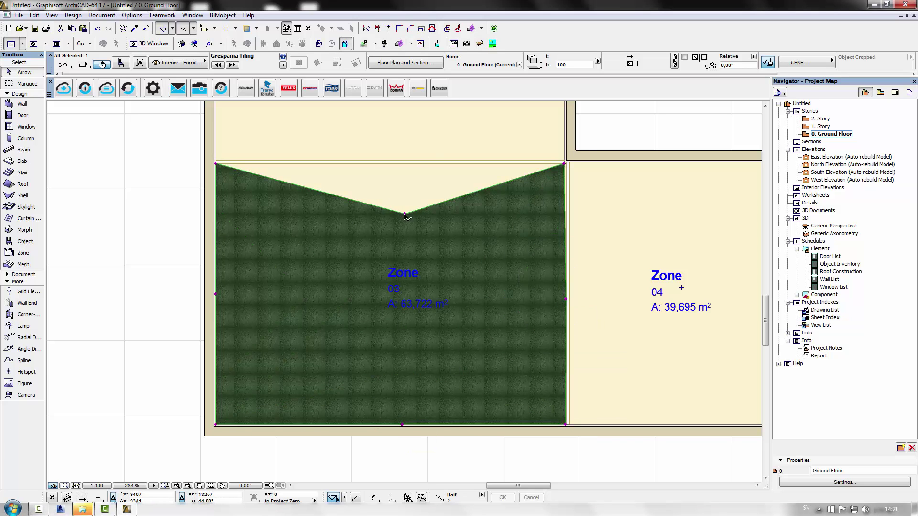
pyautogui.click(405, 213)
pyautogui.click(400, 163)
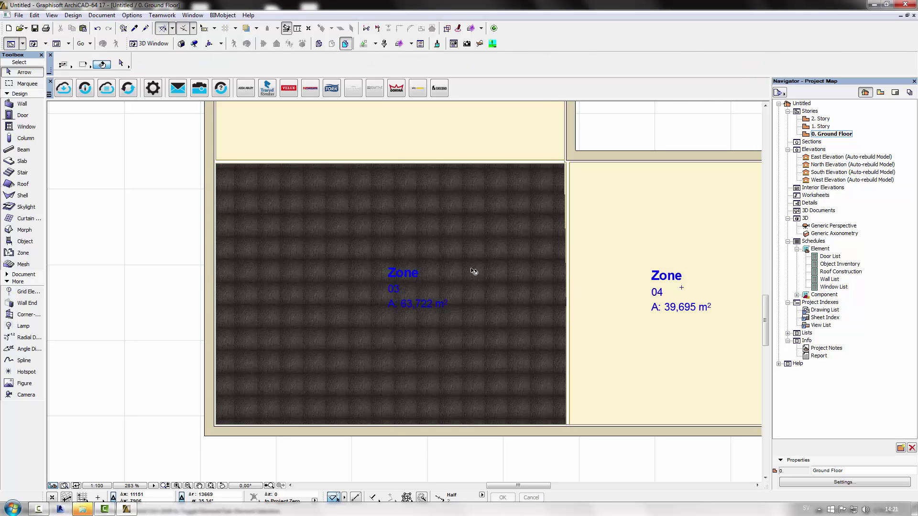
# Switch the Zone 03 tiling's editing mode to "Edit origin and direction" and rotate the tile direction to about 45°
pyautogui.doubleClick(236, 217)
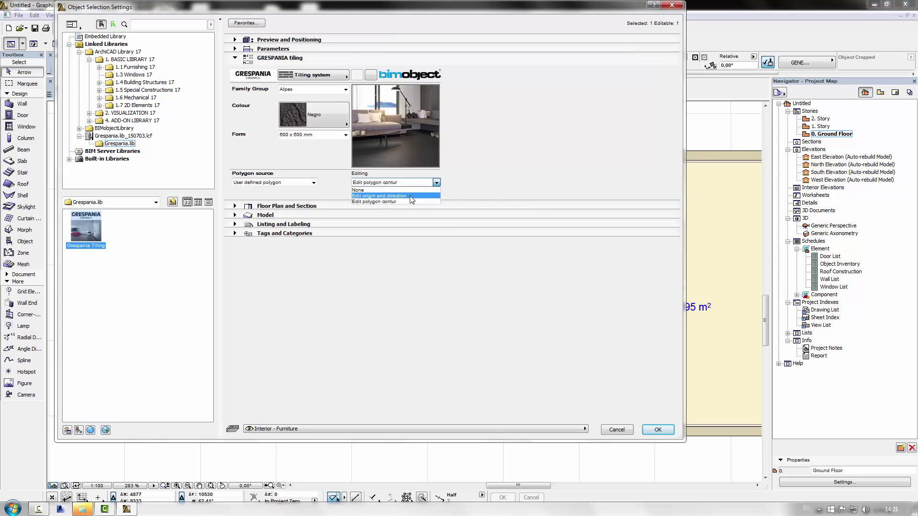
pyautogui.click(409, 195)
pyautogui.click(658, 430)
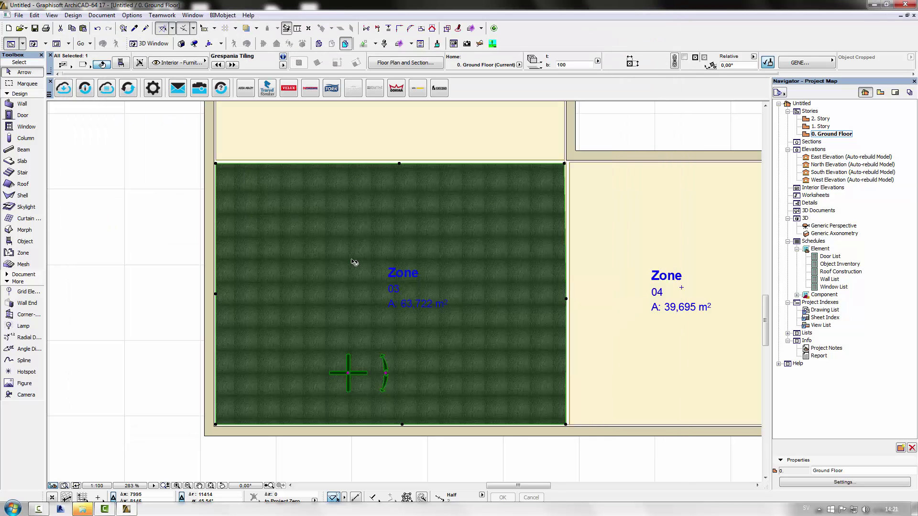
pyautogui.click(537, 385)
pyautogui.click(620, 361)
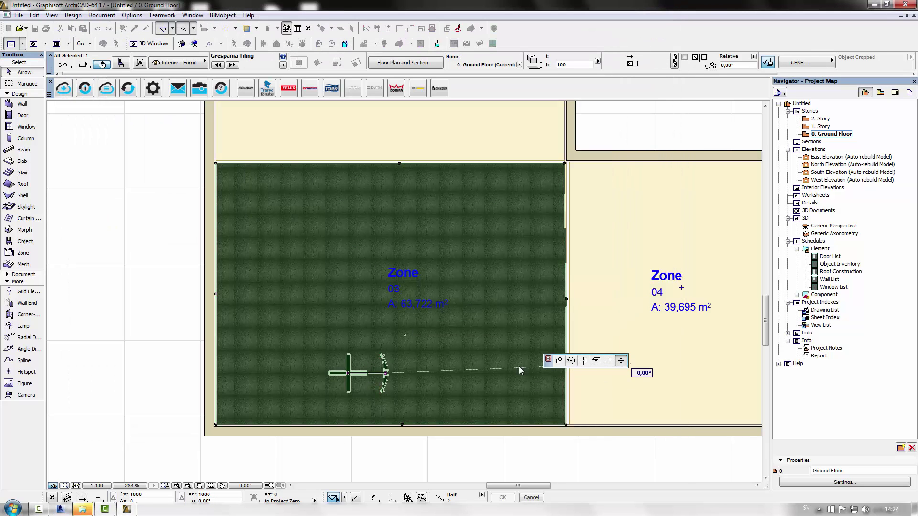
pyautogui.click(348, 373)
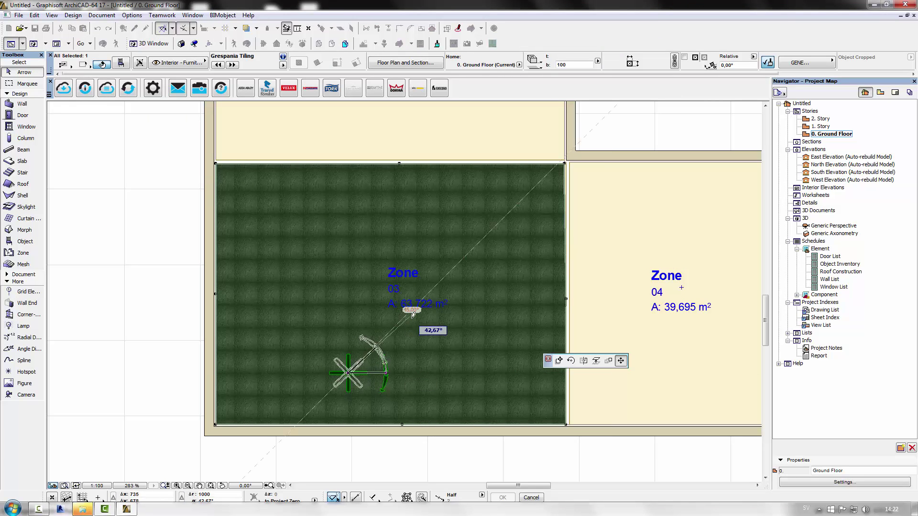
pyautogui.click(408, 312)
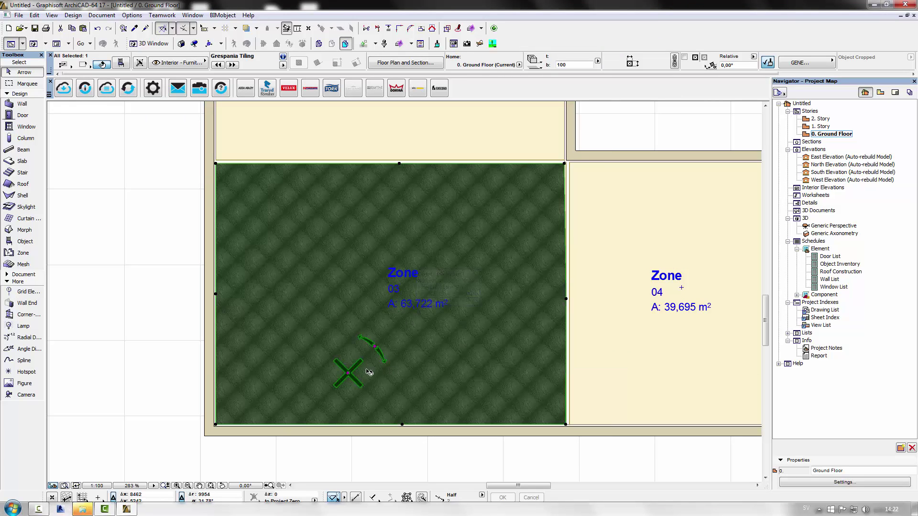
# Try different positions for the tile pattern's origin in the lower middle part of Zone 03
pyautogui.click(348, 374)
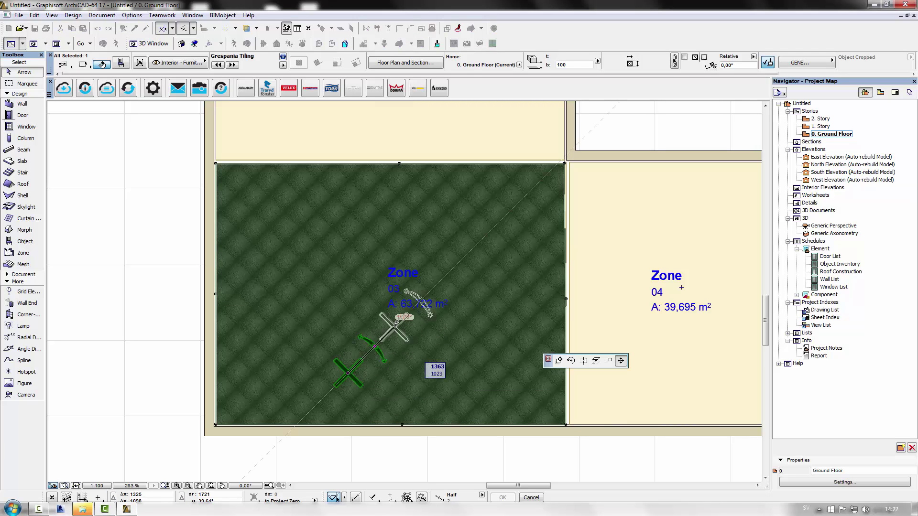
pyautogui.click(394, 328)
pyautogui.click(394, 328)
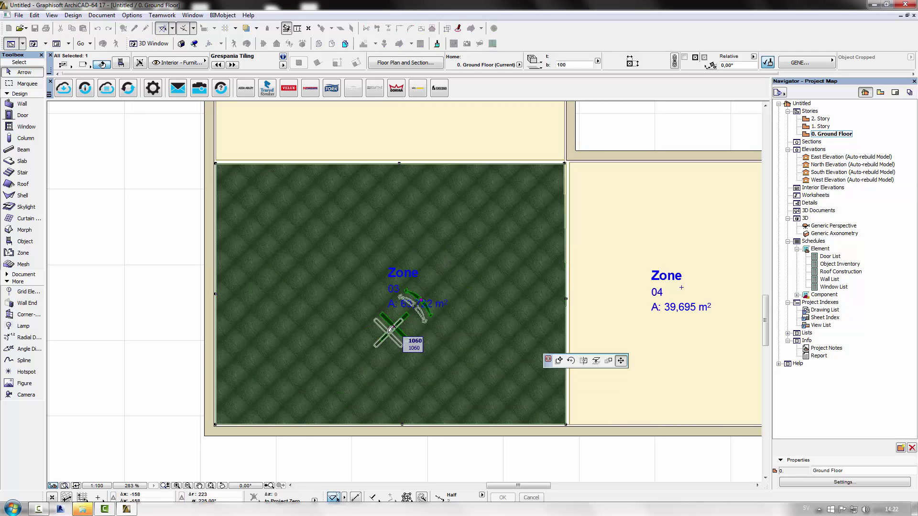
pyautogui.click(389, 333)
pyautogui.click(389, 334)
pyautogui.click(381, 337)
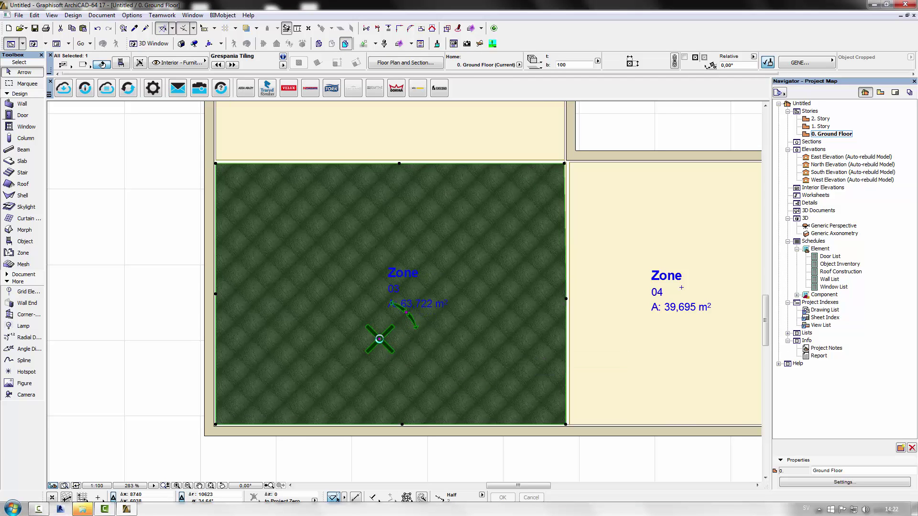
# Move the tile pattern's origin to the lower-left inner corner of Zone 03
pyautogui.click(381, 340)
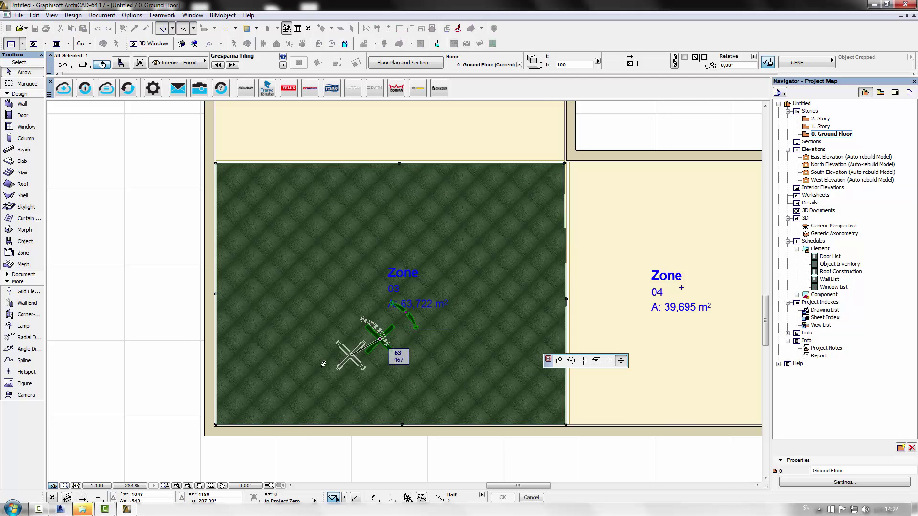
pyautogui.click(216, 423)
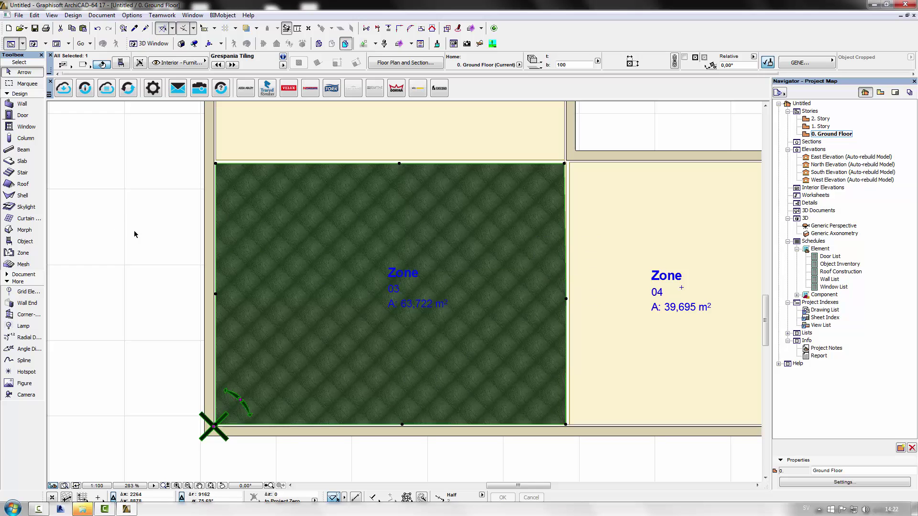
# Select Zone 01 and start the Interior Wizard's Create Room Accessories command for it
pyautogui.scroll(-4, 129, 220)
pyautogui.moveTo(123, 191); pyautogui.dragTo(201, 320, button='middle')
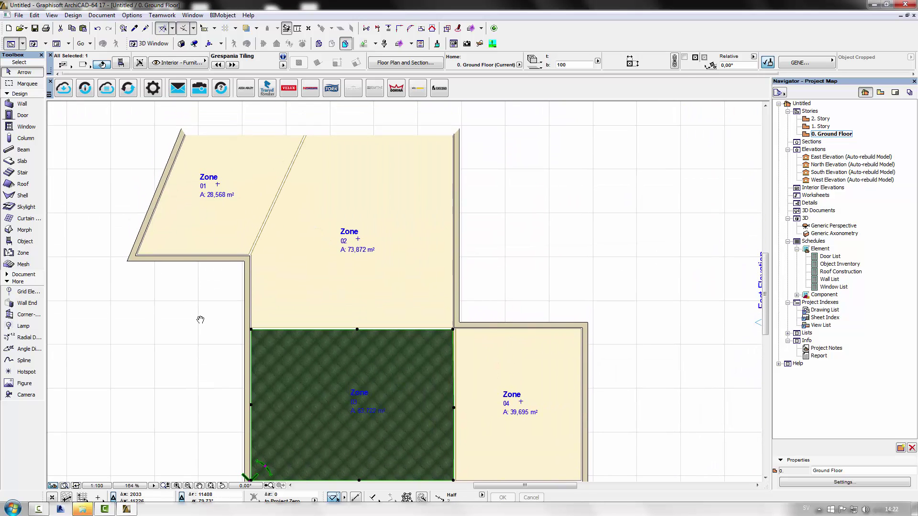
pyautogui.click(233, 193)
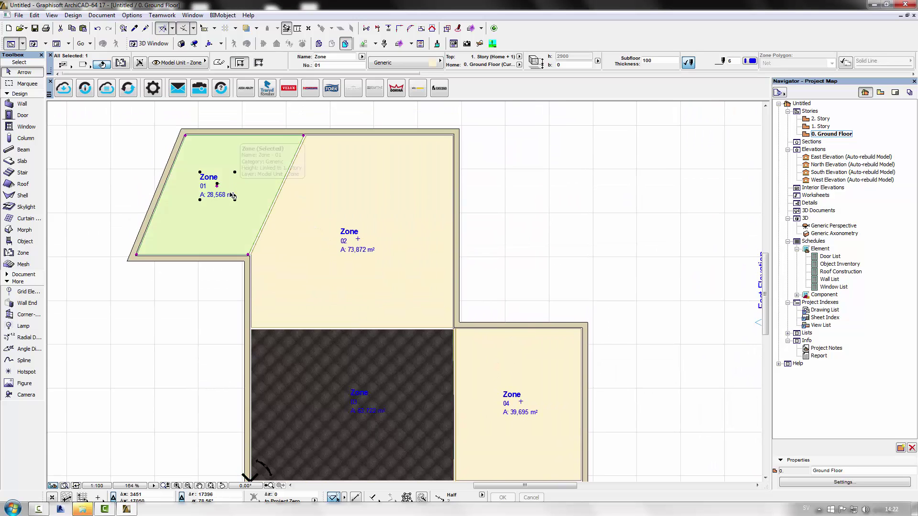
pyautogui.click(72, 15)
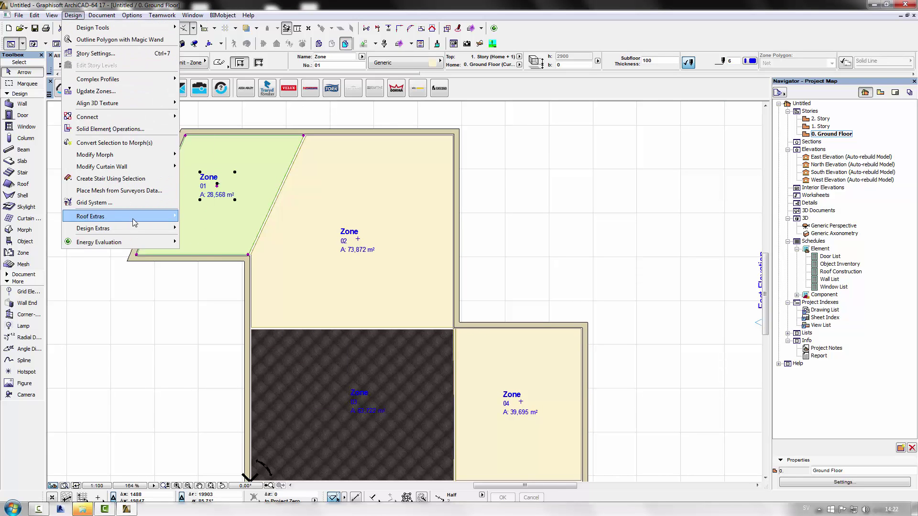
pyautogui.moveTo(157, 230)
pyautogui.moveTo(231, 239)
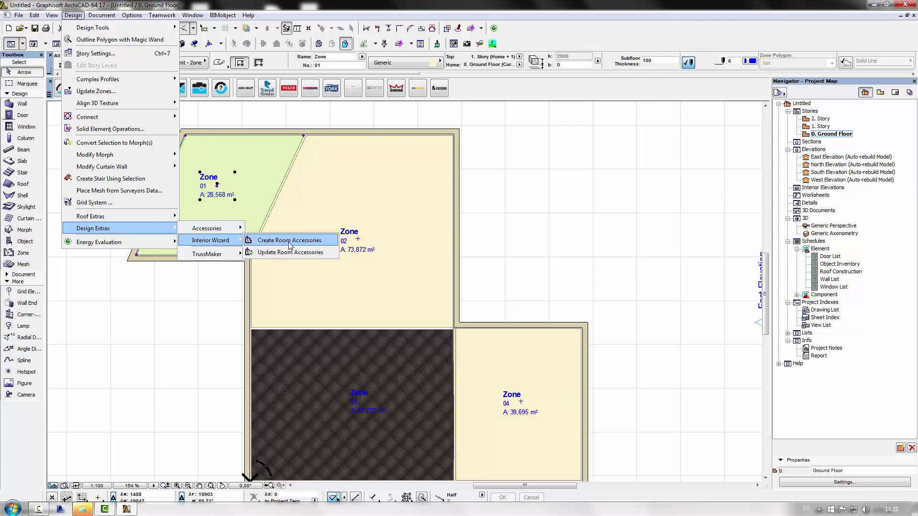
pyautogui.click(290, 240)
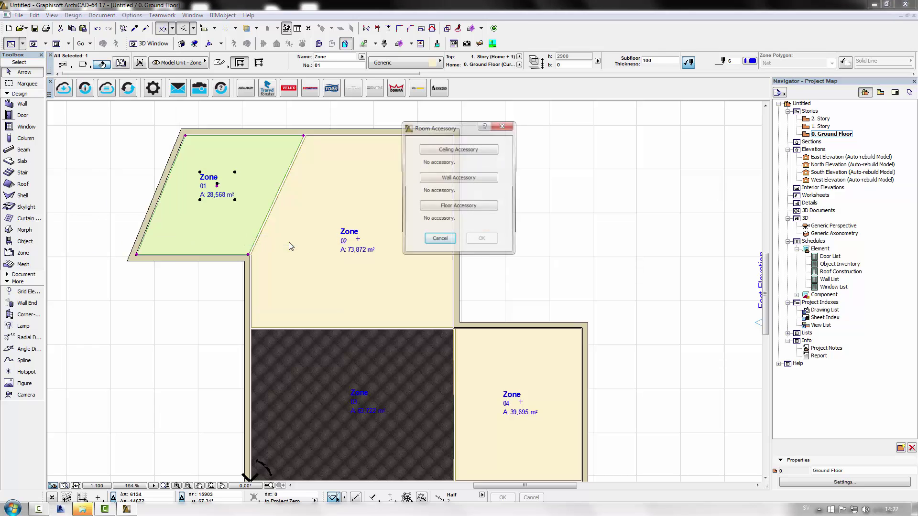
# Create Zone 01's floor accessory as Grespania tiling in Blanco, 300 x 600 mm, with editing set to "Edit origin and direction"
pyautogui.click(462, 208)
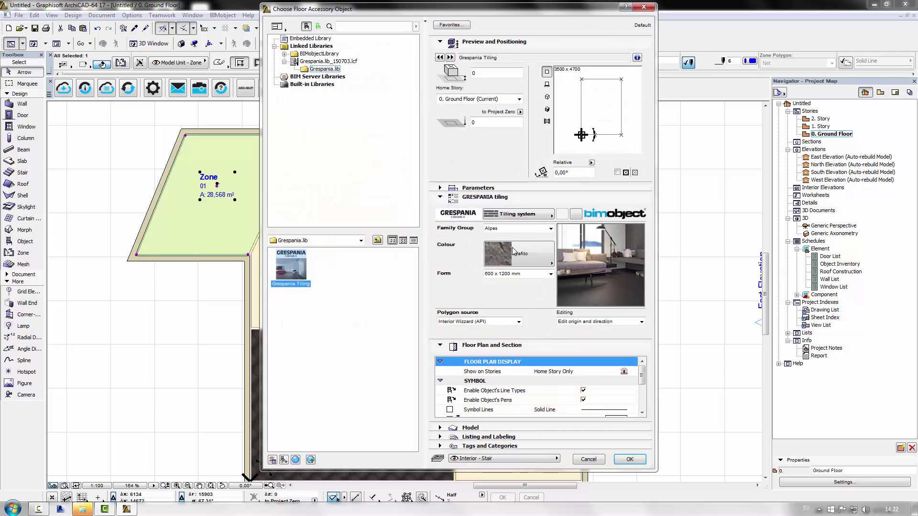
pyautogui.click(553, 252)
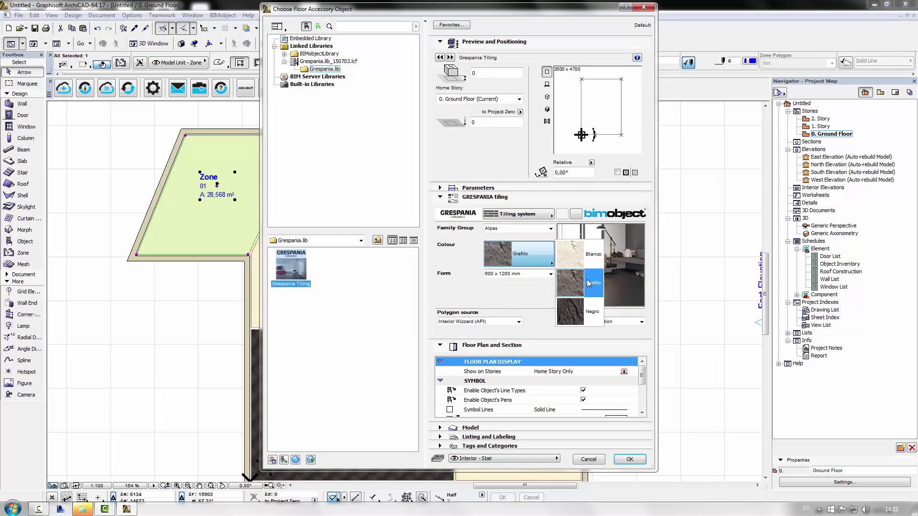
pyautogui.click(579, 254)
pyautogui.click(548, 278)
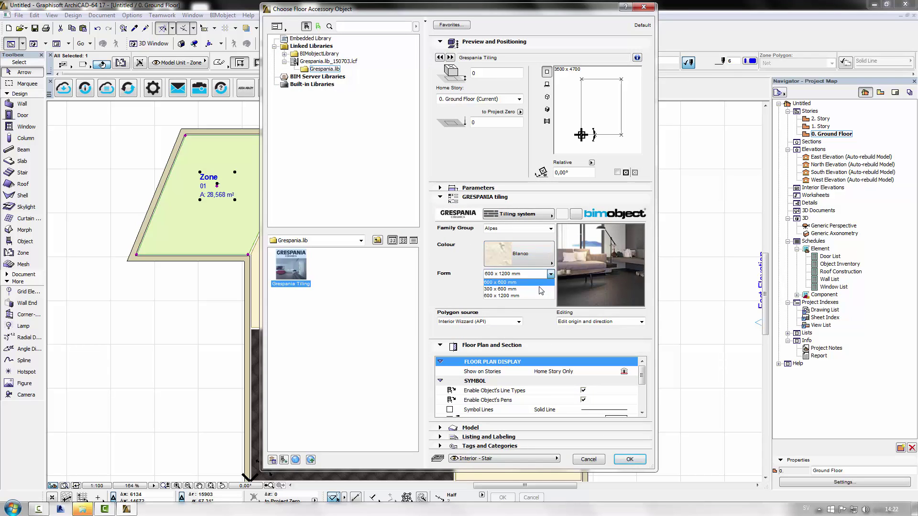
pyautogui.click(541, 290)
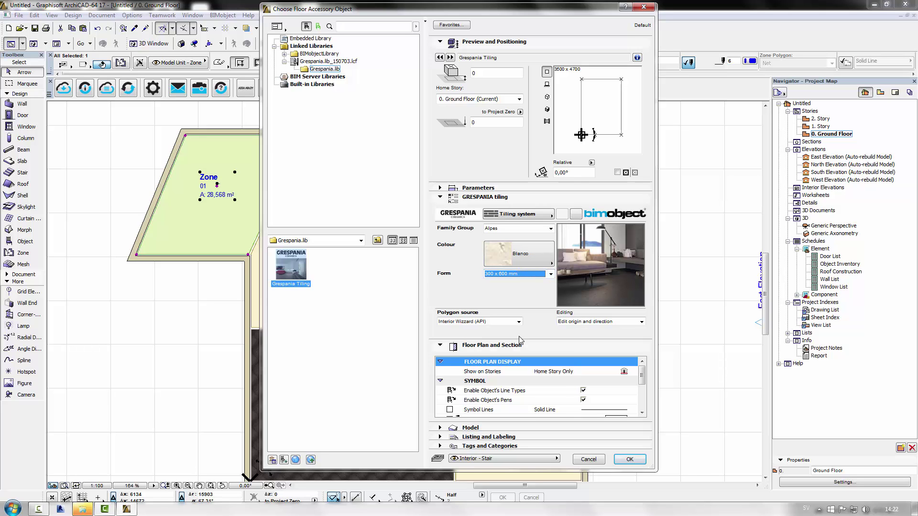
pyautogui.click(609, 322)
pyautogui.click(609, 335)
pyautogui.click(630, 461)
pyautogui.click(484, 241)
# Rotate the tile direction of Zone 01's tiling to a diagonal, about 45° from the slanted outer wall
pyautogui.click(124, 199)
pyautogui.moveTo(210, 298); pyautogui.dragTo(333, 305, button='middle')
pyautogui.click(302, 163)
pyautogui.click(300, 163)
pyautogui.click(320, 170)
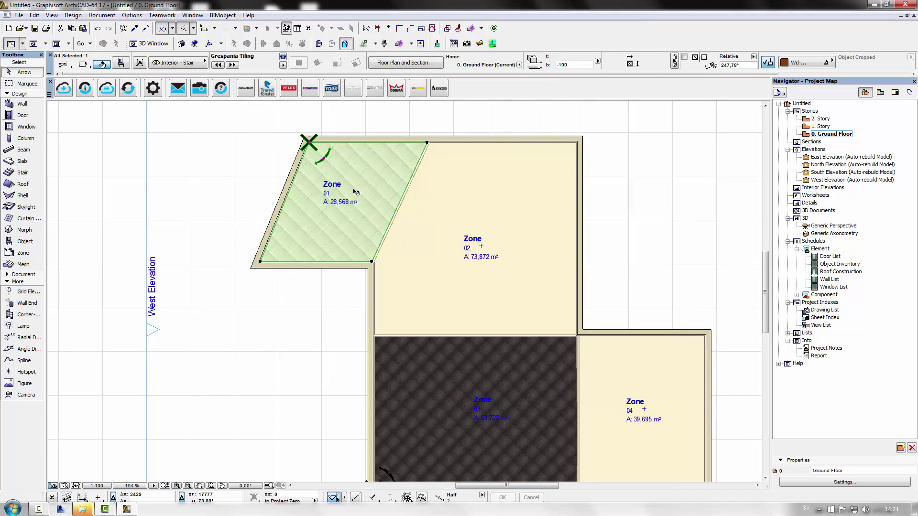
pyautogui.click(254, 185)
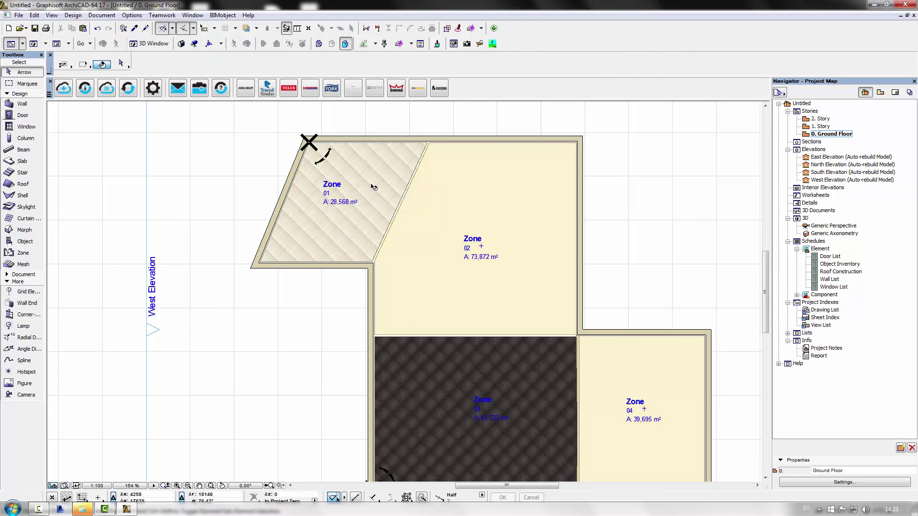
# Create a Grespania floor tiling for Zone 02 with the Interior Wizard, keeping the default tile settings
pyautogui.click(481, 246)
pyautogui.click(73, 16)
pyautogui.moveTo(166, 228)
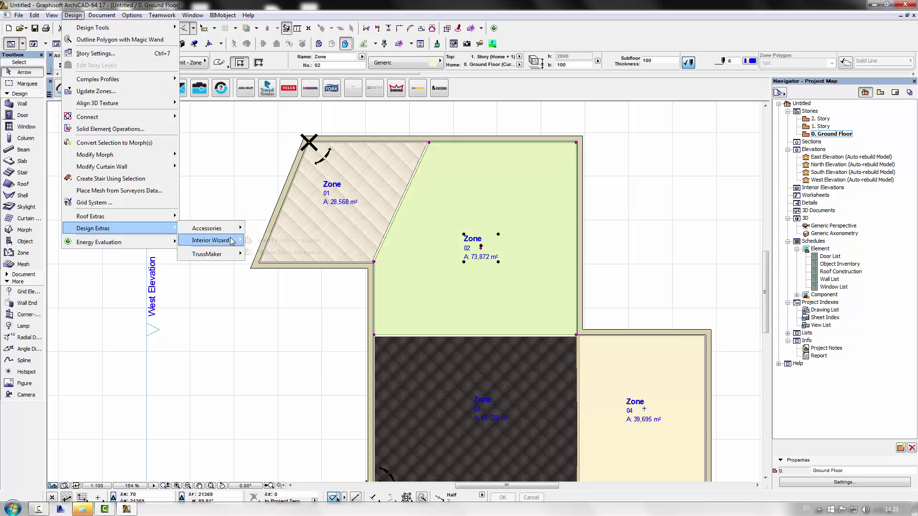
pyautogui.click(234, 240)
pyautogui.click(452, 206)
pyautogui.click(630, 459)
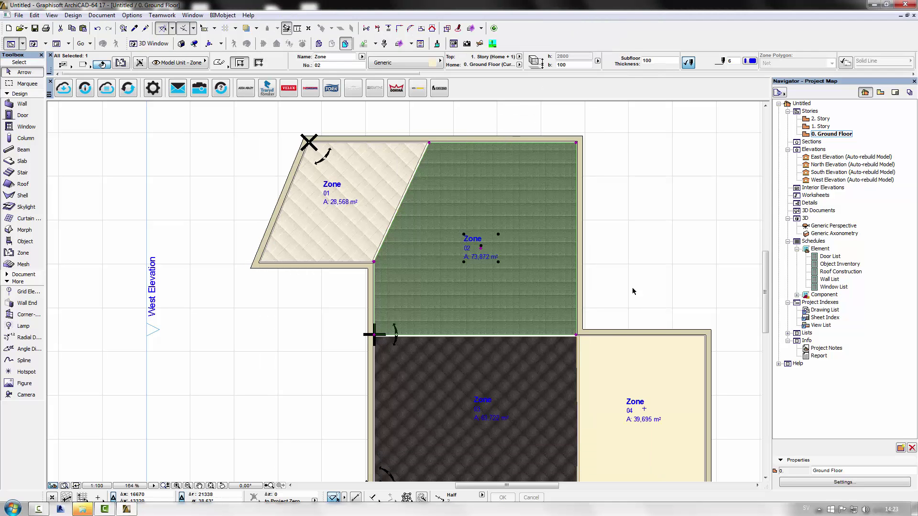
# Create Zone 04's floor tiling with the Interior Wizard, using the Grespania Atacama family in Tabaco with the 300 x 600 mm form
pyautogui.click(72, 15)
pyautogui.moveTo(168, 229)
pyautogui.click(234, 240)
pyautogui.click(477, 205)
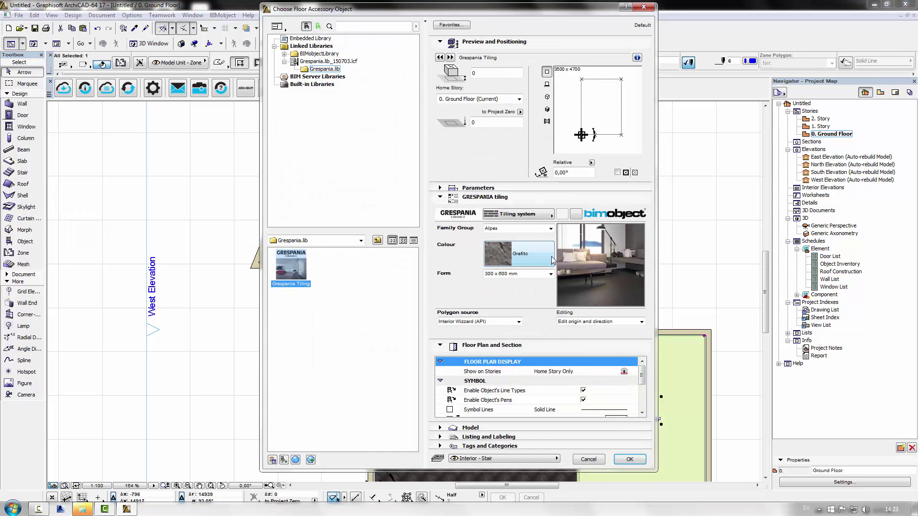
pyautogui.click(550, 229)
pyautogui.click(537, 244)
pyautogui.click(538, 255)
pyautogui.click(583, 397)
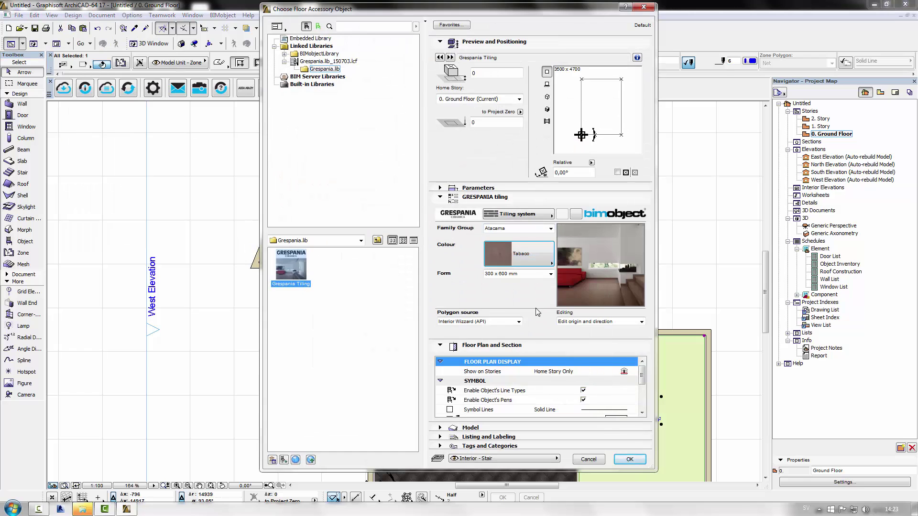
pyautogui.click(630, 460)
pyautogui.click(688, 300)
pyautogui.scroll(2, 688, 301)
pyautogui.moveTo(689, 301); pyautogui.dragTo(627, 250, button='middle')
pyautogui.scroll(-2, 627, 250)
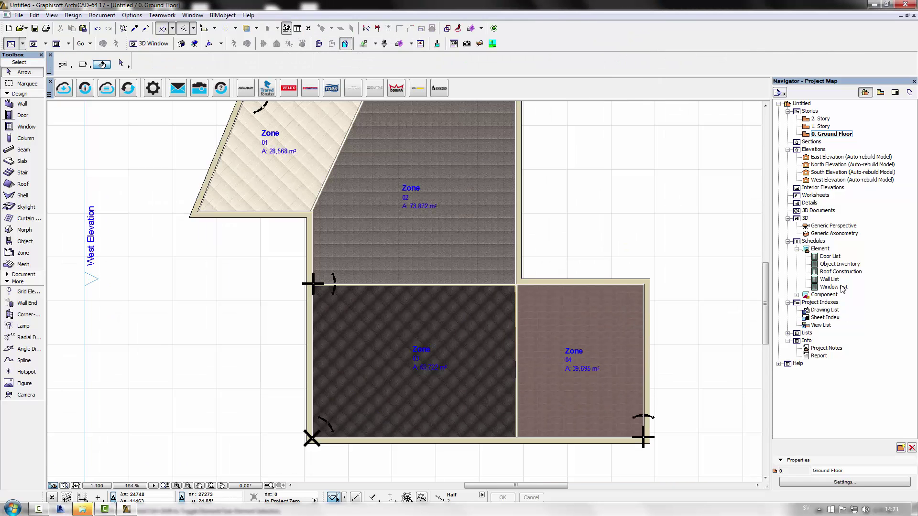
# Show the model in the Generic Perspective 3D view and examine the tiled floors of Zones 03, 04 and 02
pyautogui.doubleClick(834, 227)
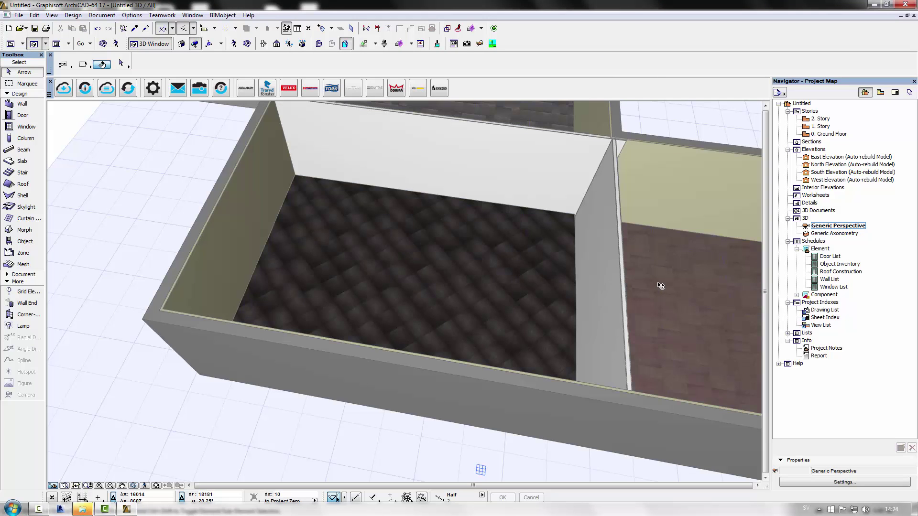
pyautogui.keyDown('shift'); pyautogui.moveTo(661, 286); pyautogui.dragTo(425, 278, button='middle'); pyautogui.keyUp('shift')
pyautogui.scroll(5, 504, 339)
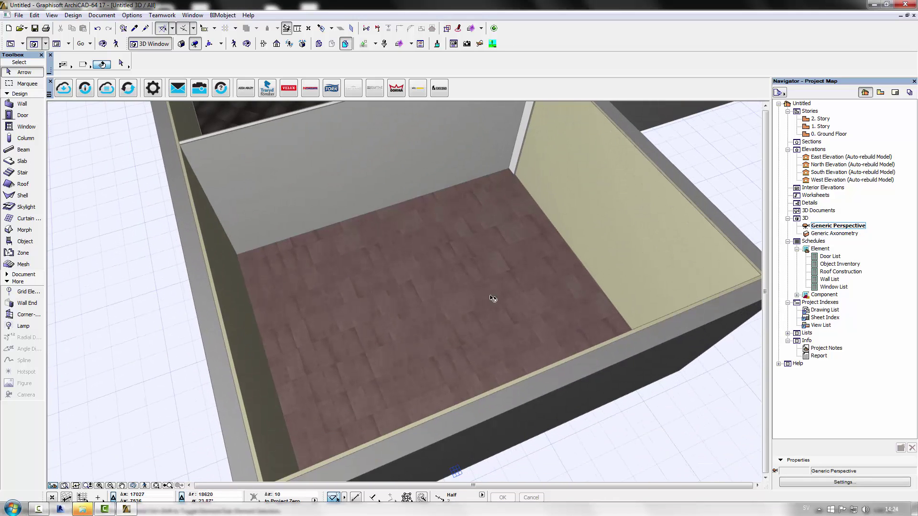
pyautogui.moveTo(617, 277); pyautogui.dragTo(341, 356, button='middle')
pyautogui.moveTo(624, 153); pyautogui.dragTo(667, 392, button='middle')
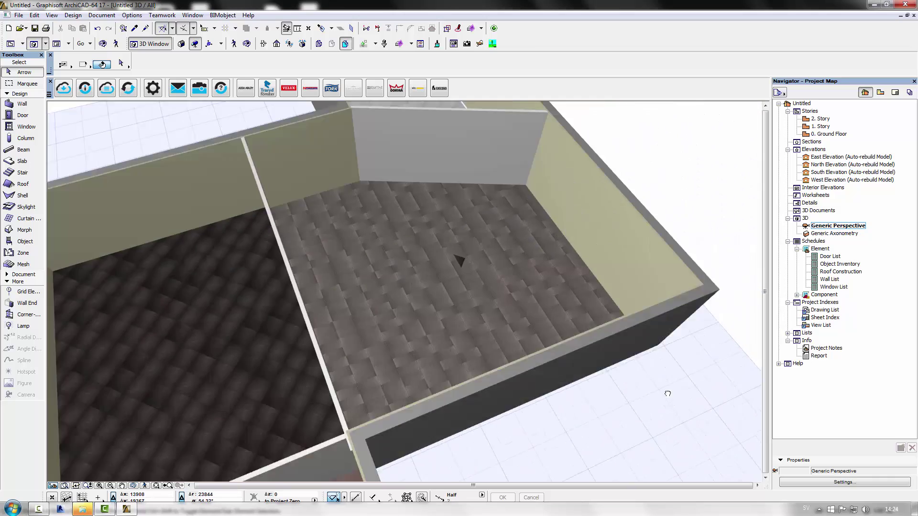
pyautogui.moveTo(538, 249)
pyautogui.mouseDown(button='middle')
pyautogui.moveTo(565, 312)
pyautogui.moveTo(529, 343)
pyautogui.moveTo(550, 308)
pyautogui.moveTo(520, 353)
pyautogui.moveTo(635, 307)
pyautogui.moveTo(684, 311)
pyautogui.mouseUp(button='middle')
# Select the light Zone 01 tiling in 3D and inspect its tile texture and joints close up
pyautogui.click(282, 317)
pyautogui.keyDown('shift'); pyautogui.moveTo(230, 303); pyautogui.dragTo(368, 289, button='middle'); pyautogui.keyUp('shift')
pyautogui.scroll(10, 369, 290)
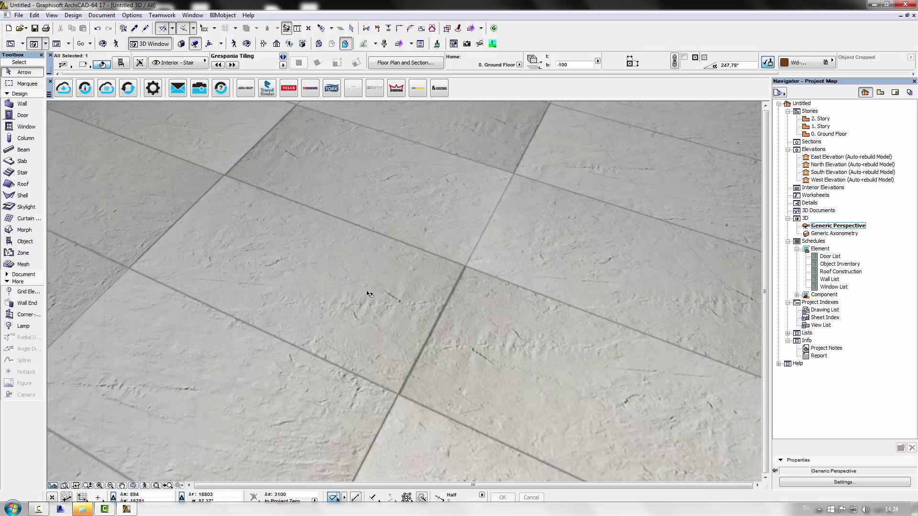
pyautogui.keyDown('shift'); pyautogui.moveTo(355, 303); pyautogui.dragTo(477, 379, button='middle'); pyautogui.keyUp('shift')
pyautogui.scroll(-8, 463, 369)
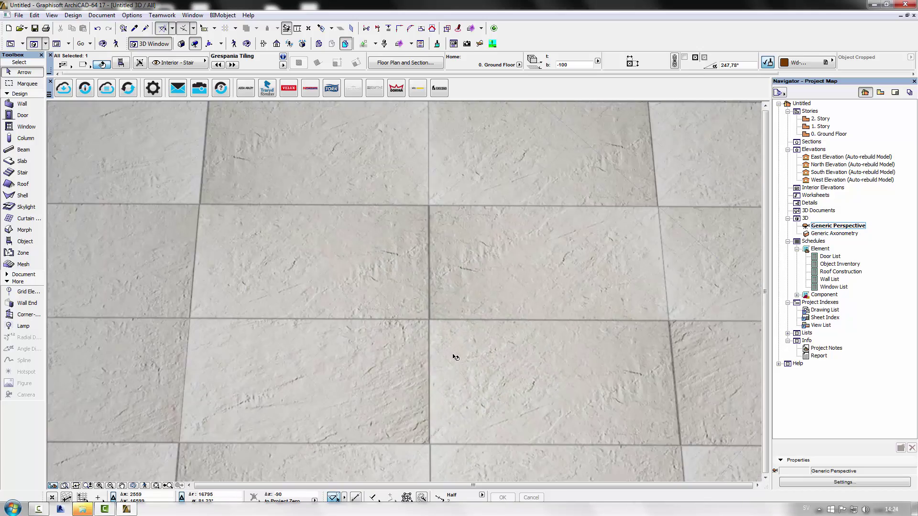
# Inspect the surface texture of the dark Zone 03 floor tiles close up in 3D
pyautogui.keyDown('shift'); pyautogui.moveTo(458, 350); pyautogui.dragTo(444, 271, button='middle'); pyautogui.keyUp('shift')
pyautogui.scroll(8, 444, 271)
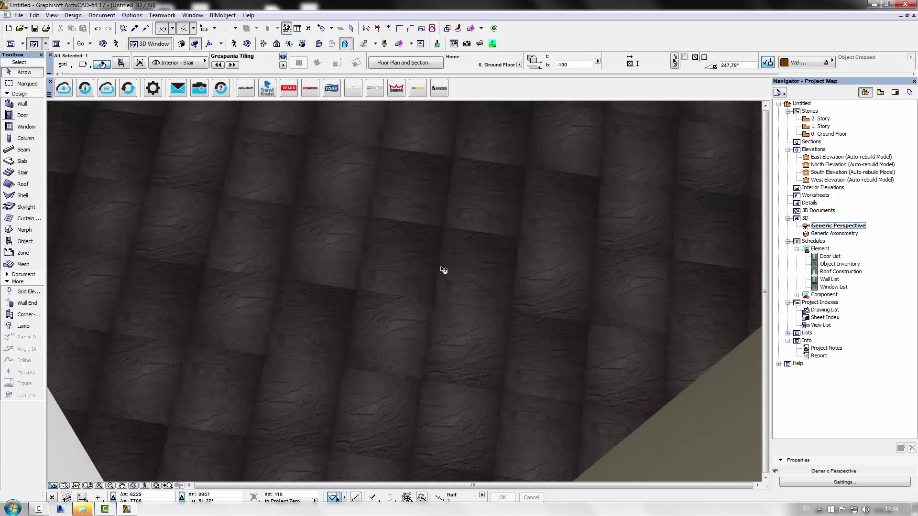
pyautogui.scroll(-6, 378, 265)
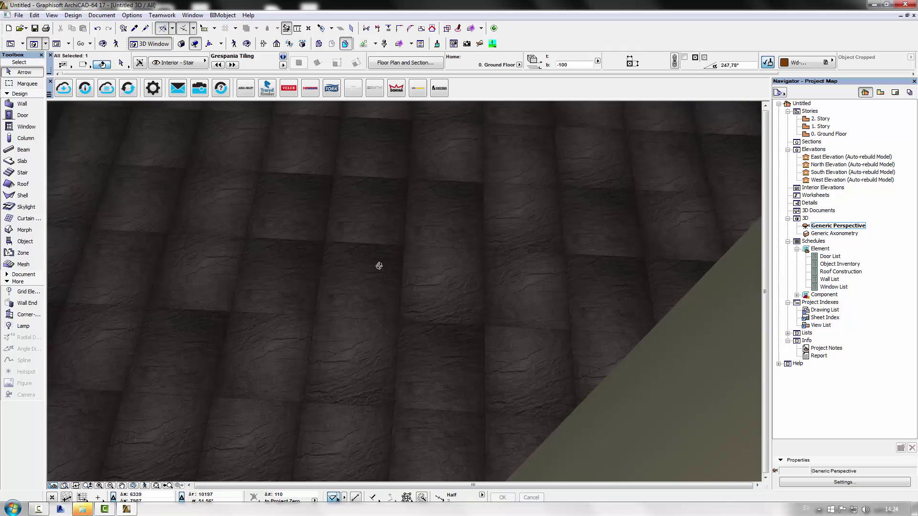
pyautogui.scroll(5, 380, 269)
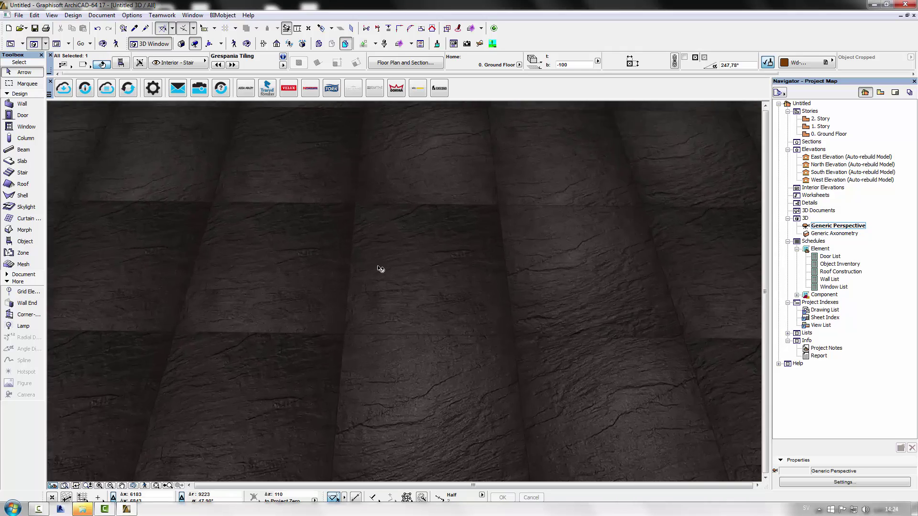